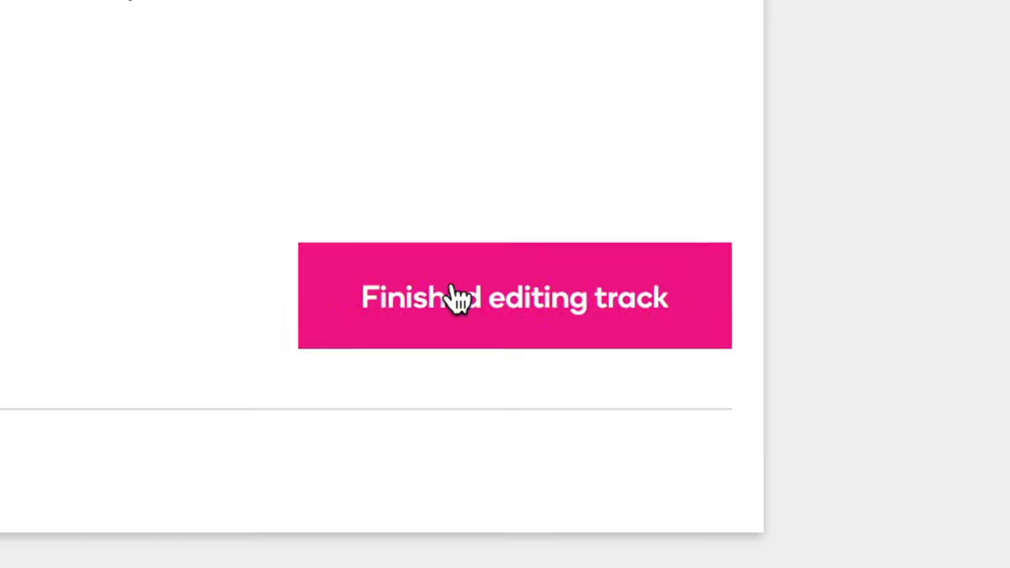
# Save the TEST 01 track details and return to the track list.
pyautogui.click(458, 295)
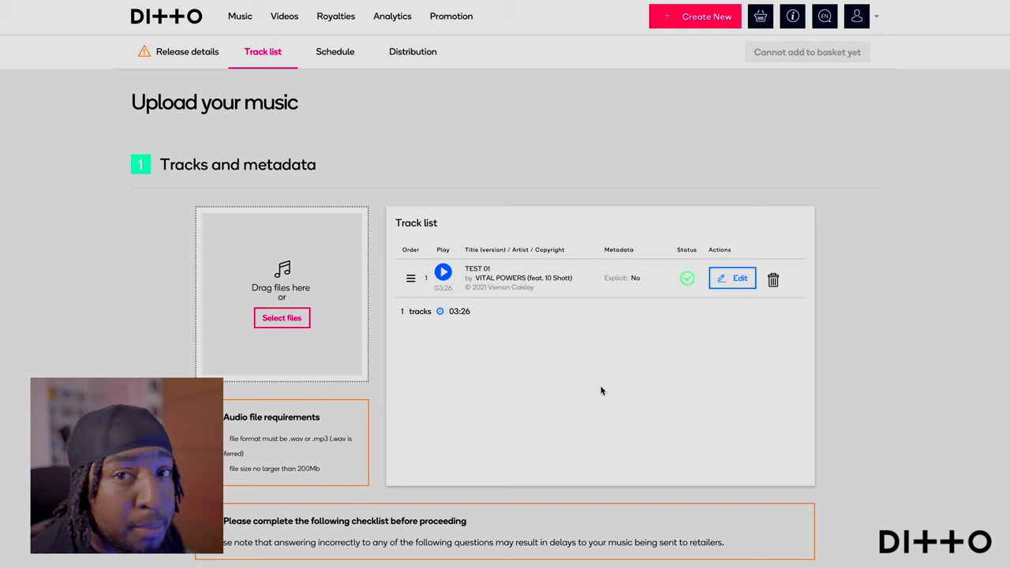
pyautogui.scroll(-2, 601, 391)
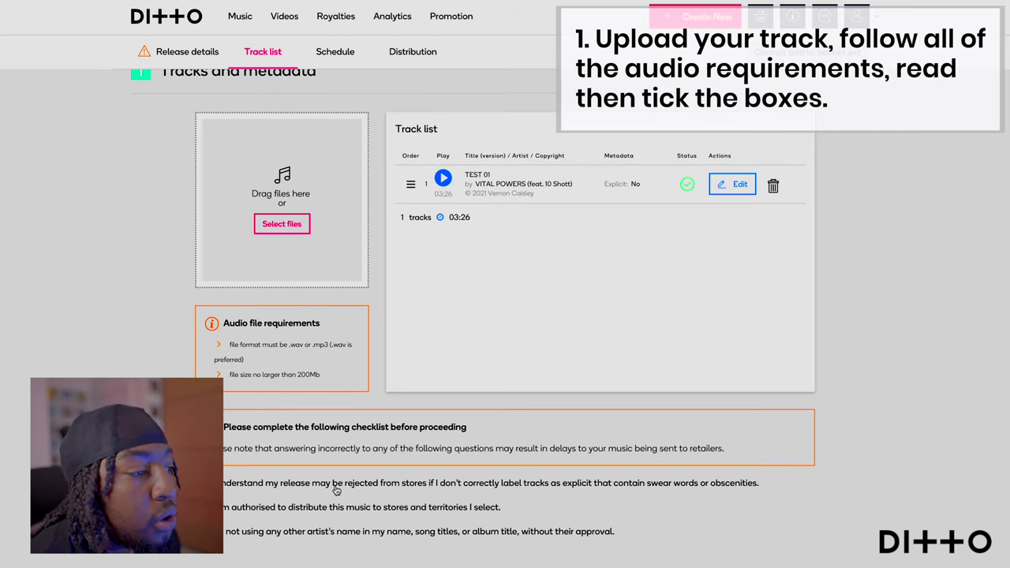
pyautogui.scroll(-2, 601, 390)
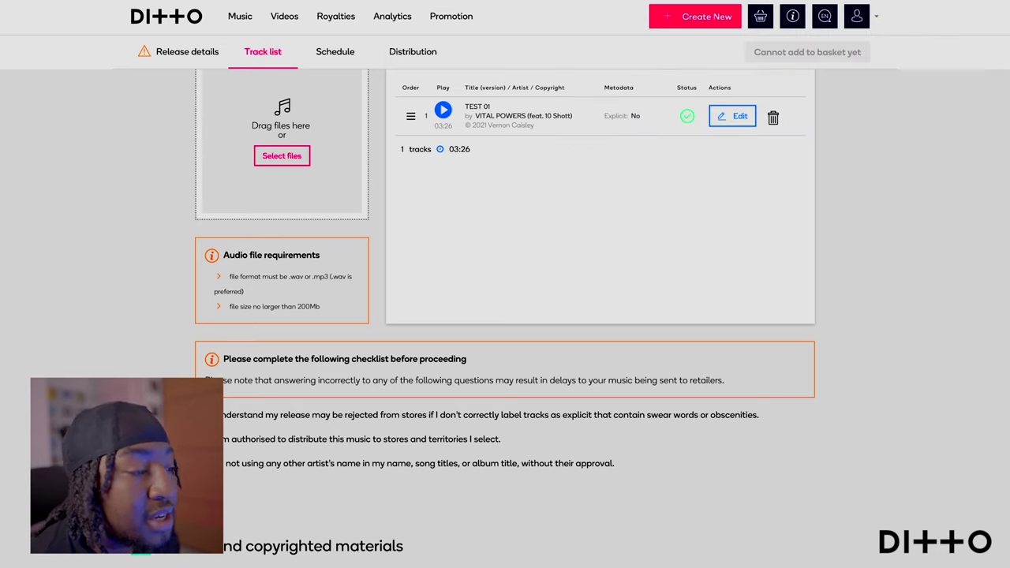
pyautogui.scroll(2, 583, 490)
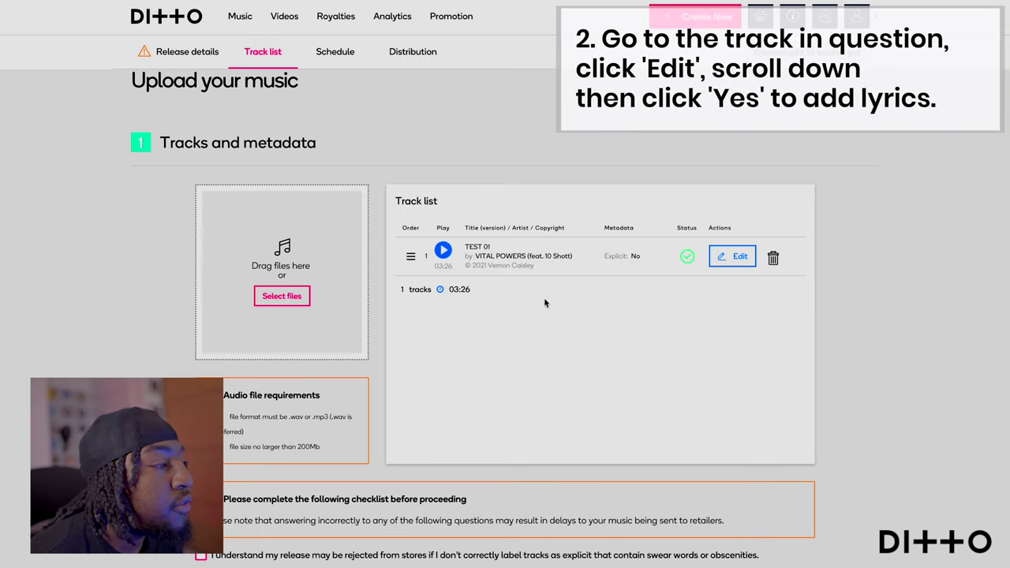
# Reopen the TEST 01 track details and answer Yes to adding lyrics.
pyautogui.click(725, 261)
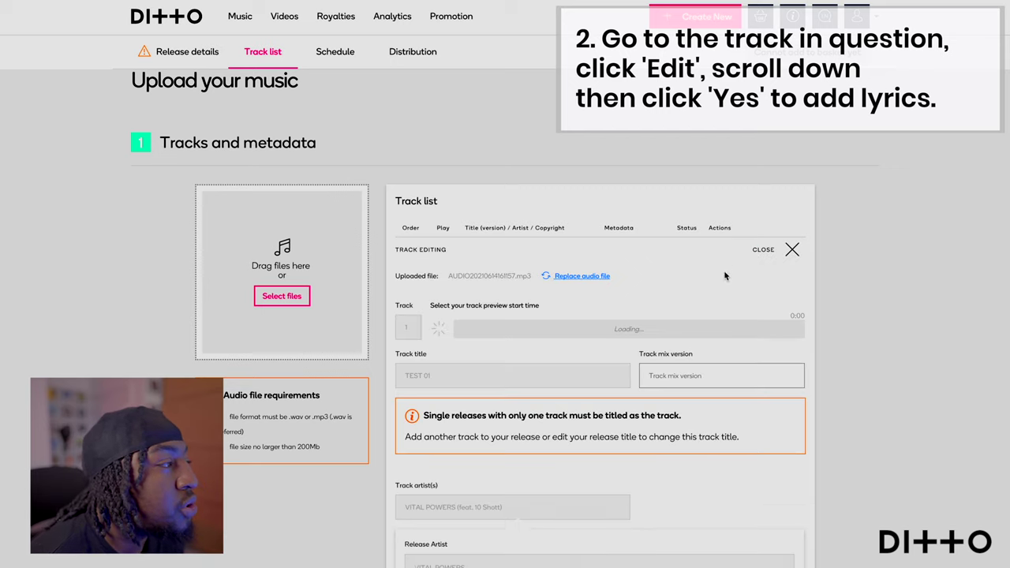
pyautogui.scroll(-5, 667, 368)
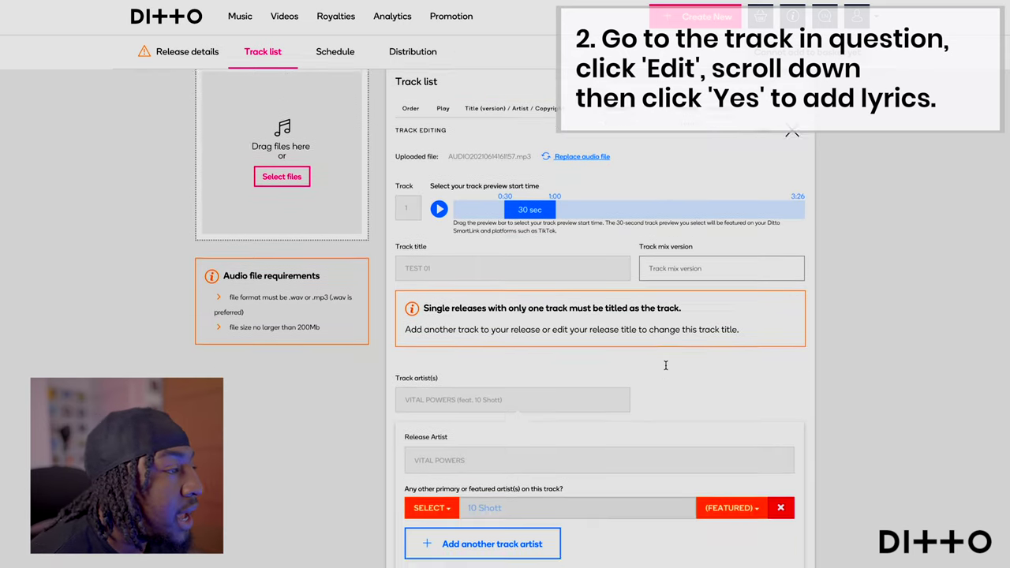
pyautogui.scroll(-1, 655, 369)
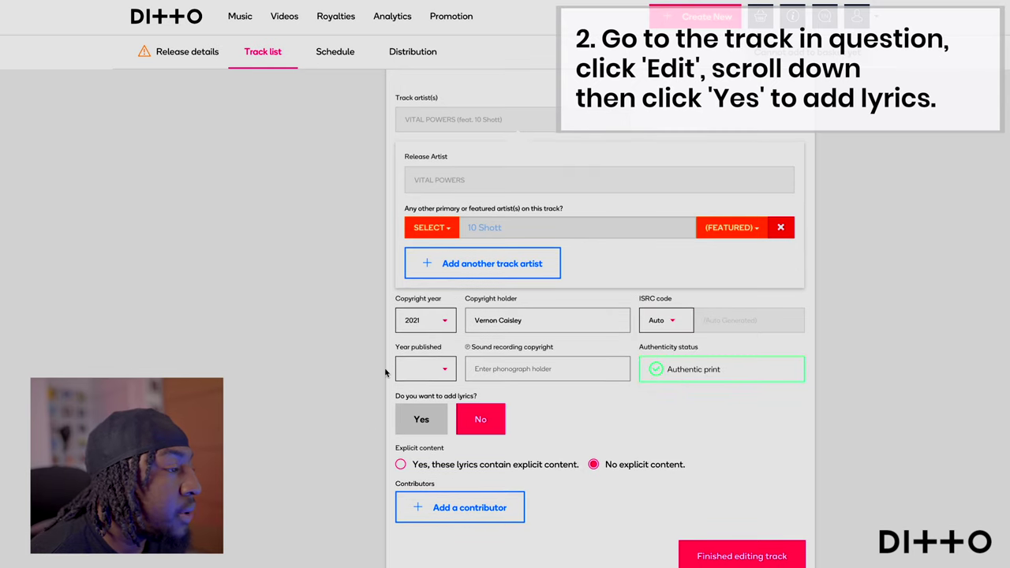
pyautogui.click(422, 421)
pyautogui.scroll(-2, 562, 474)
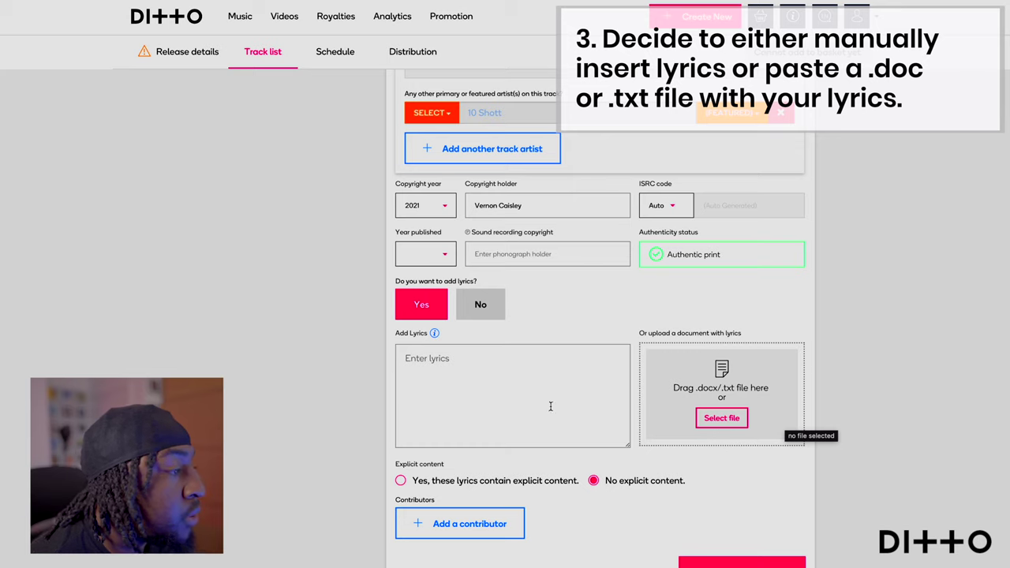
# Fill the Add Lyrics box with the song lyrics, from 'Morning soon reach' to the 'we got the endz' lines.
pyautogui.moveTo(433, 334)
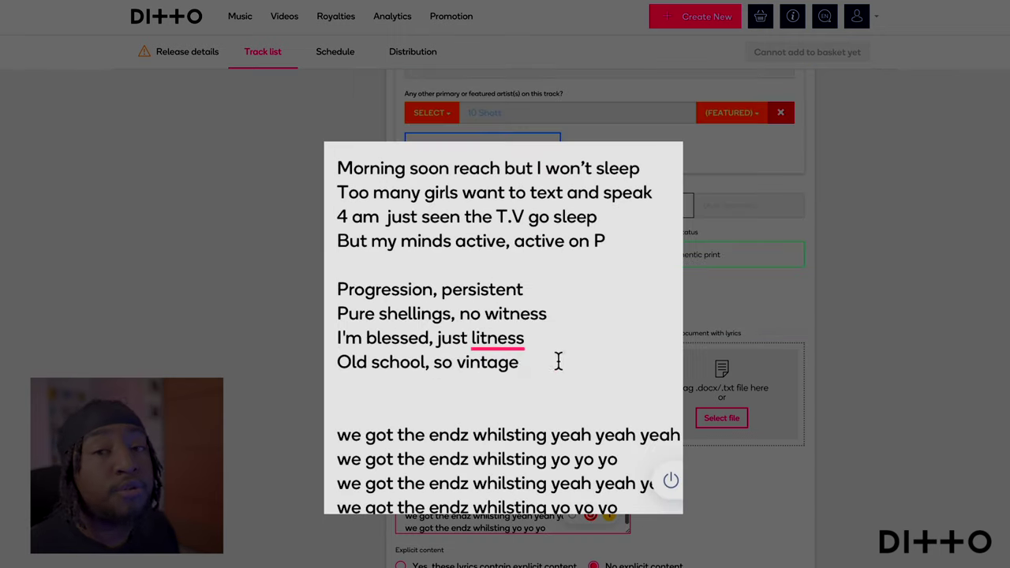
# Select the first verse from 'Morning' to 'vintage', then check the blank lines between stanzas.
pyautogui.moveTo(557, 360); pyautogui.dragTo(337, 168)
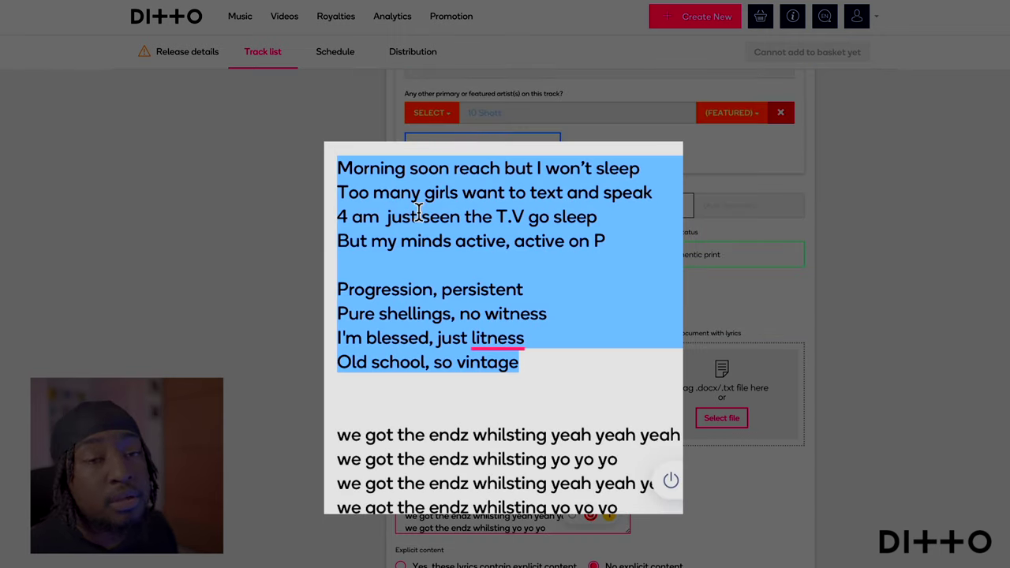
pyautogui.scroll(-1, 551, 321)
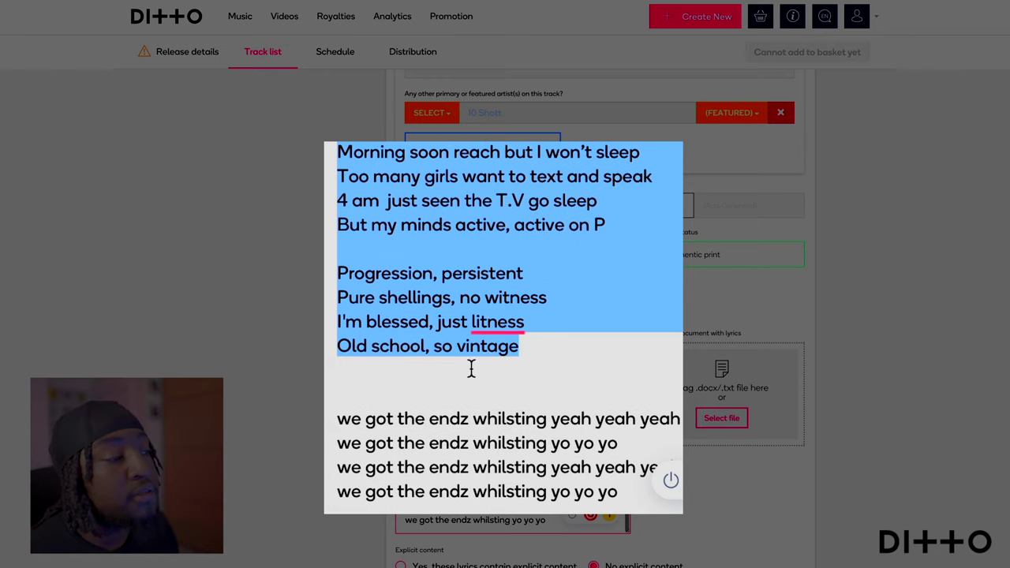
pyautogui.click(453, 380)
pyautogui.click(421, 360)
pyautogui.click(409, 403)
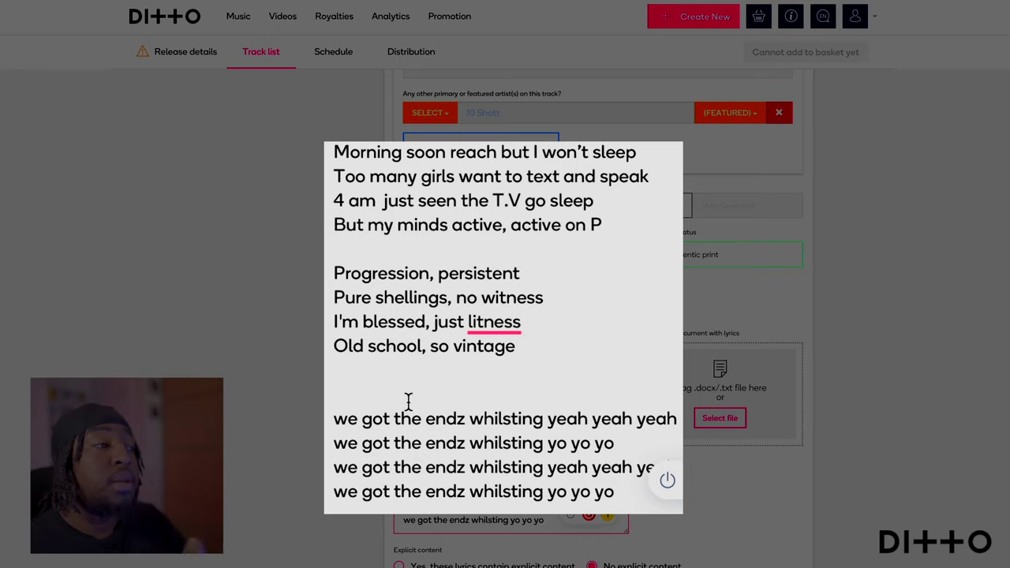
pyautogui.click(489, 248)
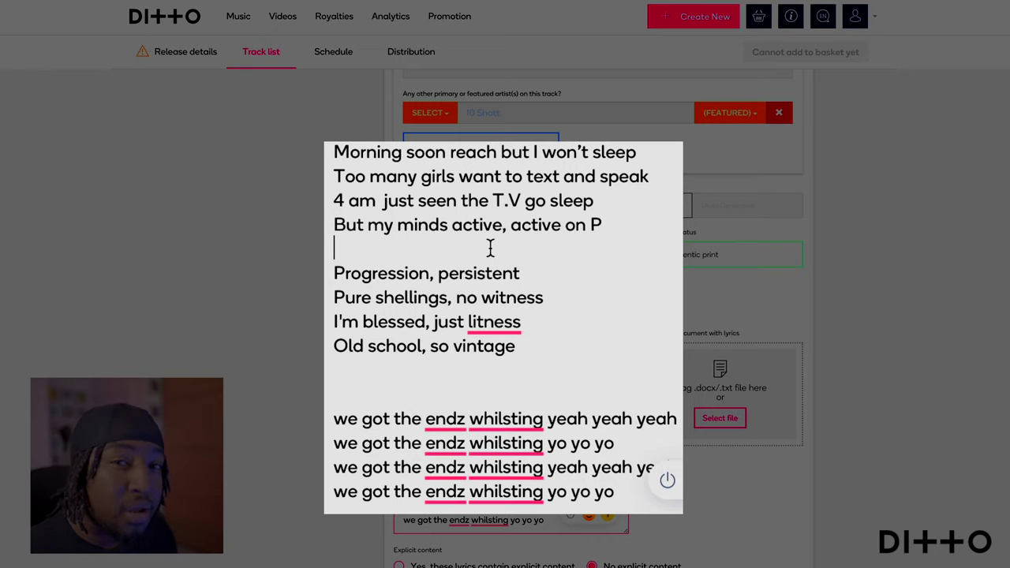
# Change the lowercase 'we' to 'We' at the start of all four chorus lines.
pyautogui.doubleClick(329, 423)
pyautogui.press('BackSpace')
pyautogui.write('W')
pyautogui.press('Down')
pyautogui.press('BackSpace')
pyautogui.write('W')
pyautogui.press('Down')
pyautogui.press('BackSpace')
pyautogui.write('W')
pyautogui.press('Down')
pyautogui.press('BackSpace')
pyautogui.write('W')
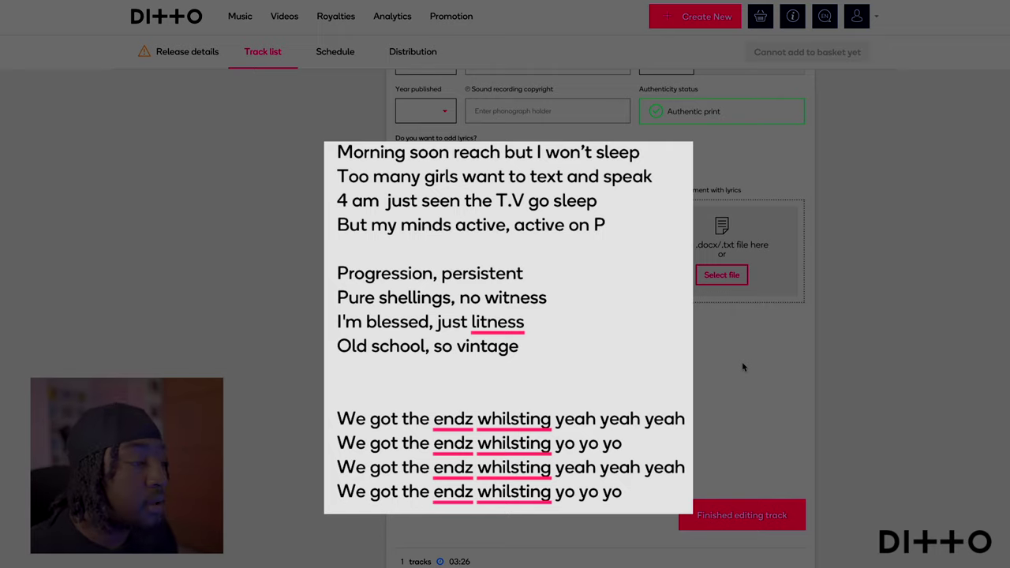
pyautogui.scroll(-1, 742, 367)
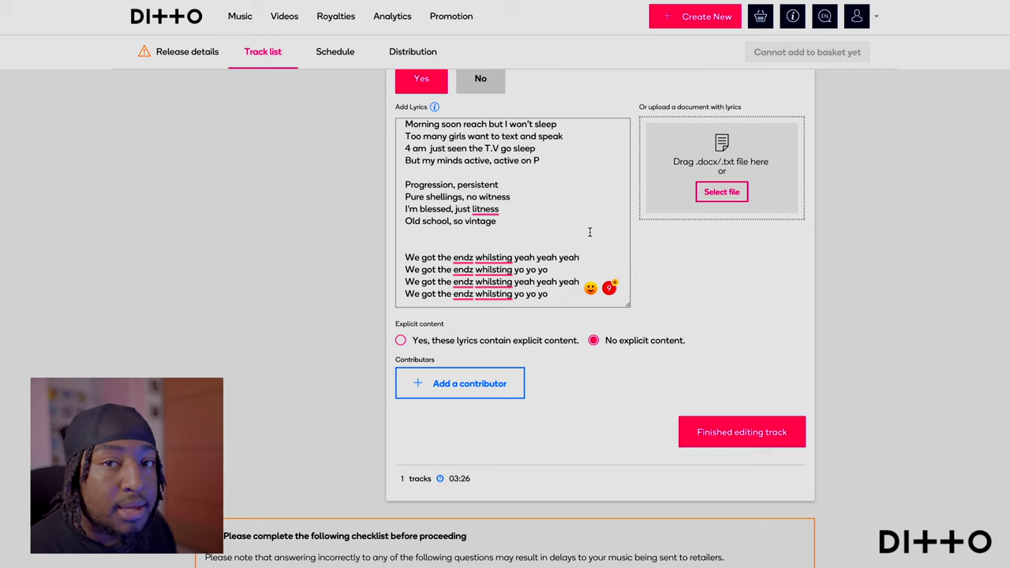
pyautogui.scroll(-1, 448, 284)
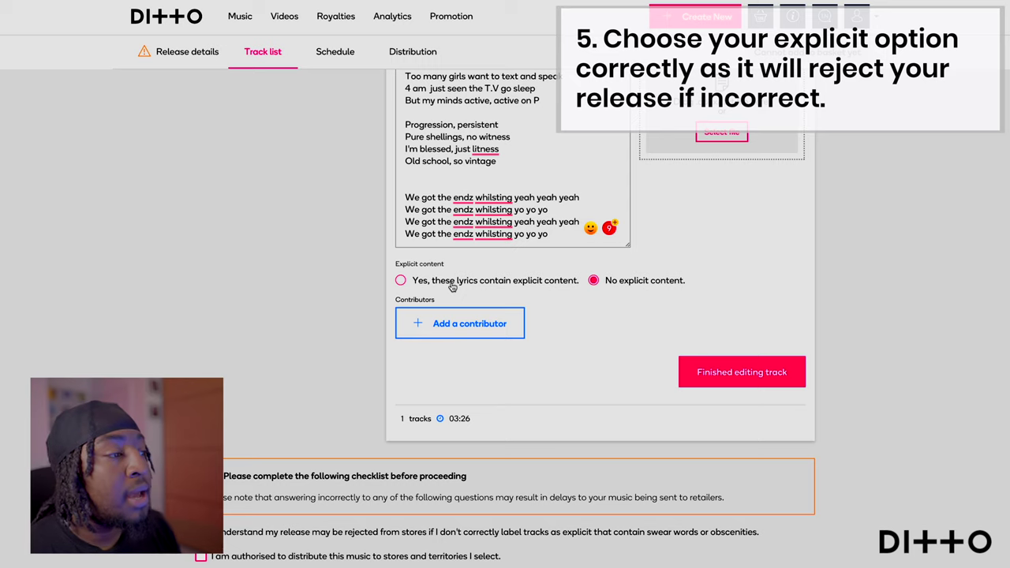
# Scroll down to the Explicit content options on the track form.
pyautogui.scroll(-1, 622, 344)
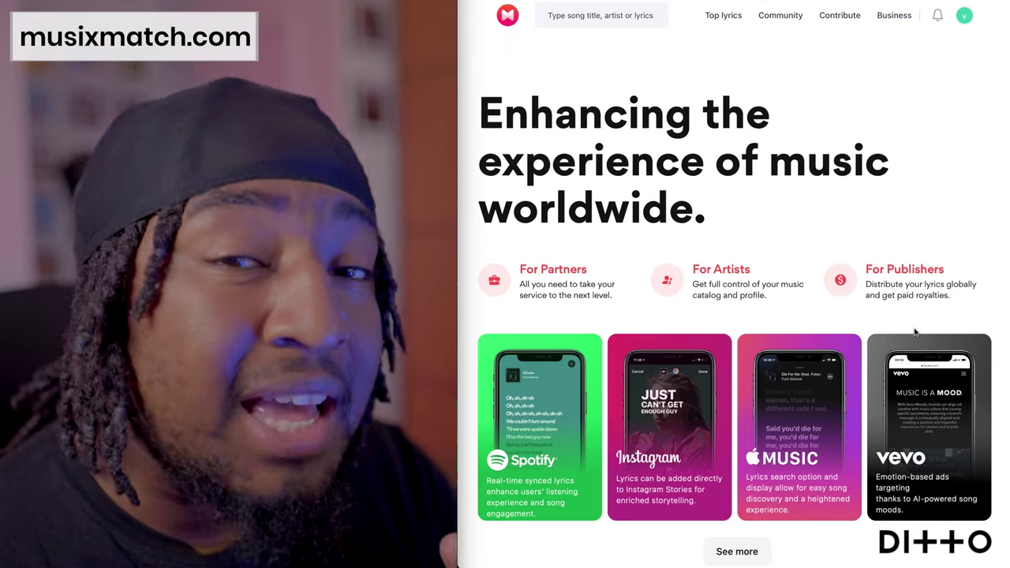
# Scroll down the Musixmatch page toward the lyrics editor for 'Wake Up'.
pyautogui.scroll(-3, 931, 260)
pyautogui.scroll(-5, 931, 239)
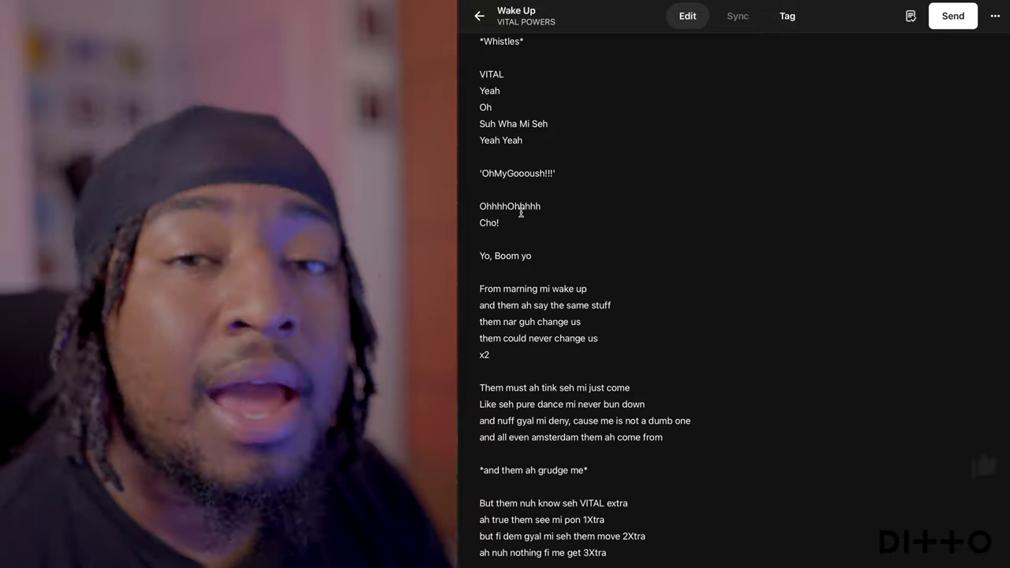
pyautogui.scroll(-2, 522, 209)
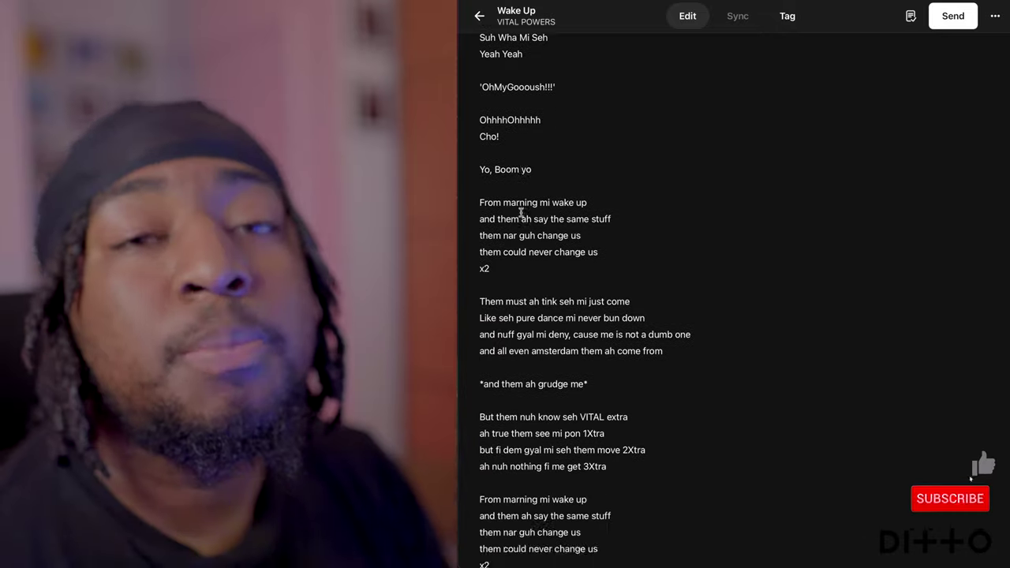